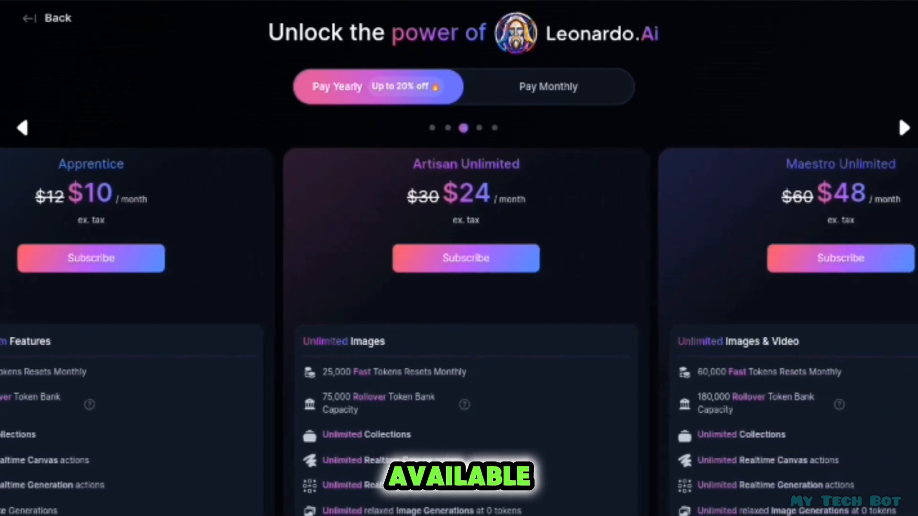
scroll(459, 330, right, 2)
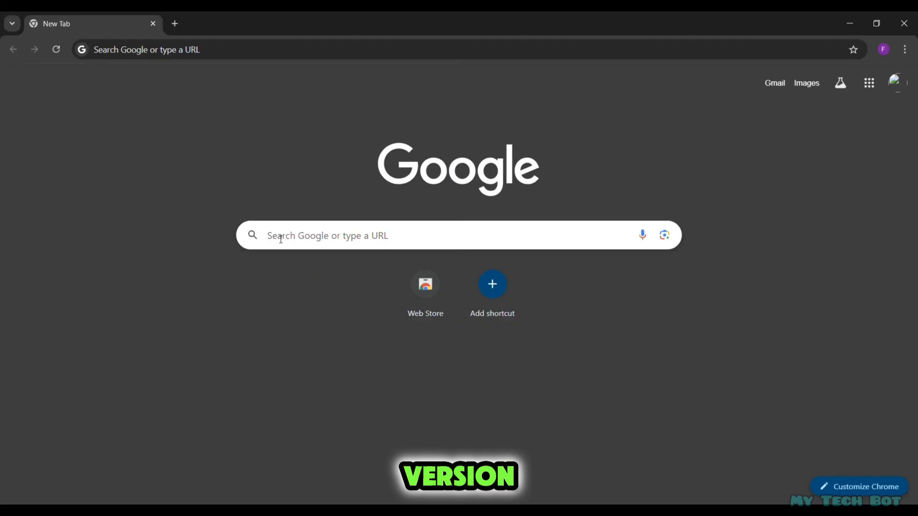
- Search Google for "leonardo ai" and open the Leonardo AI website from the results
click(280, 237)
text(l)
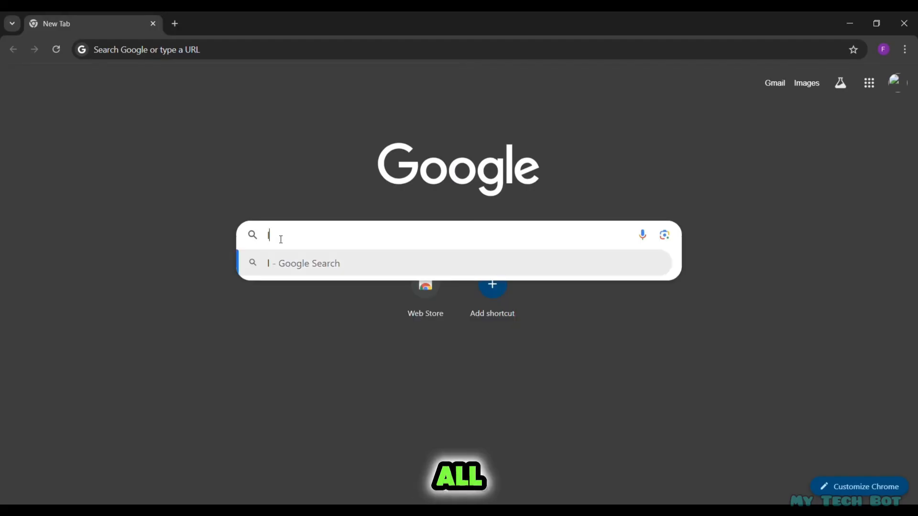
text(eonard)
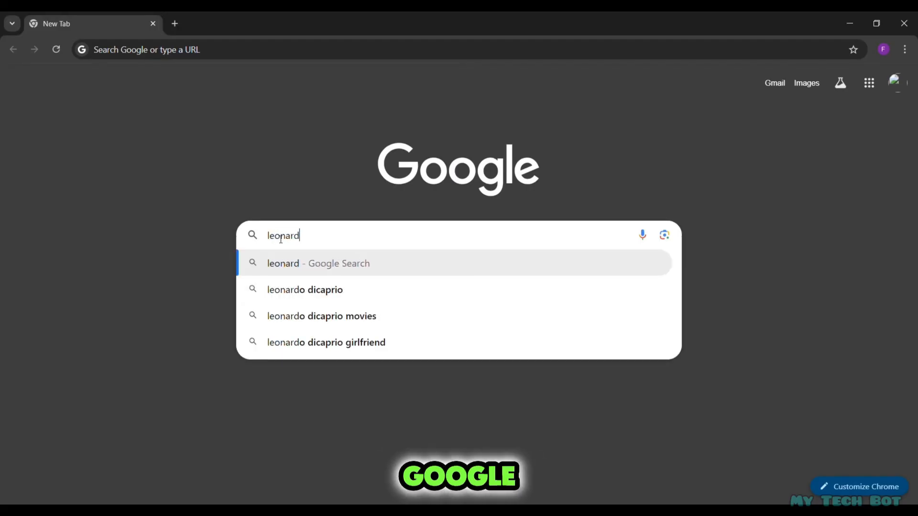
text(o ai)
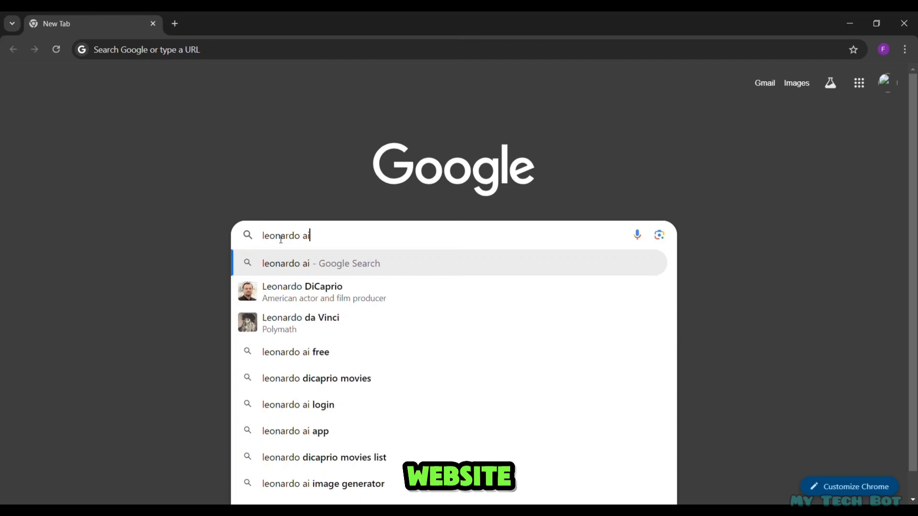
key(Return)
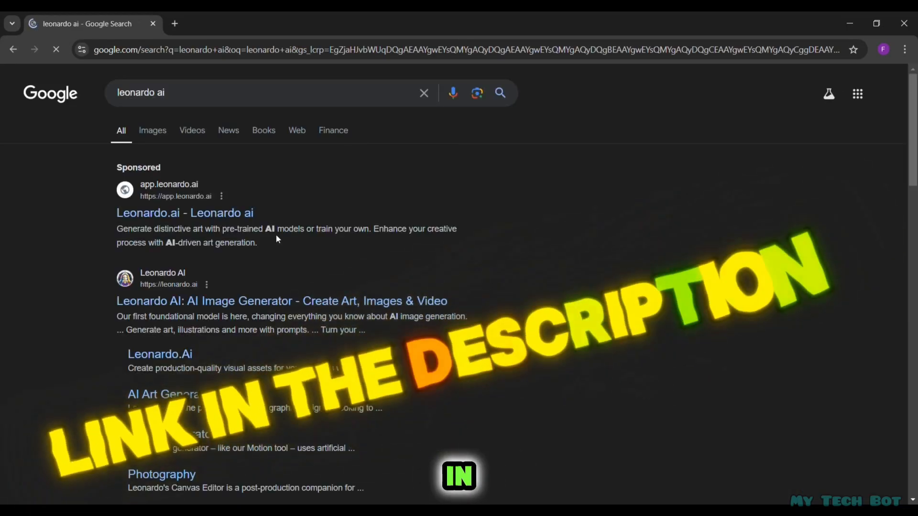
click(194, 309)
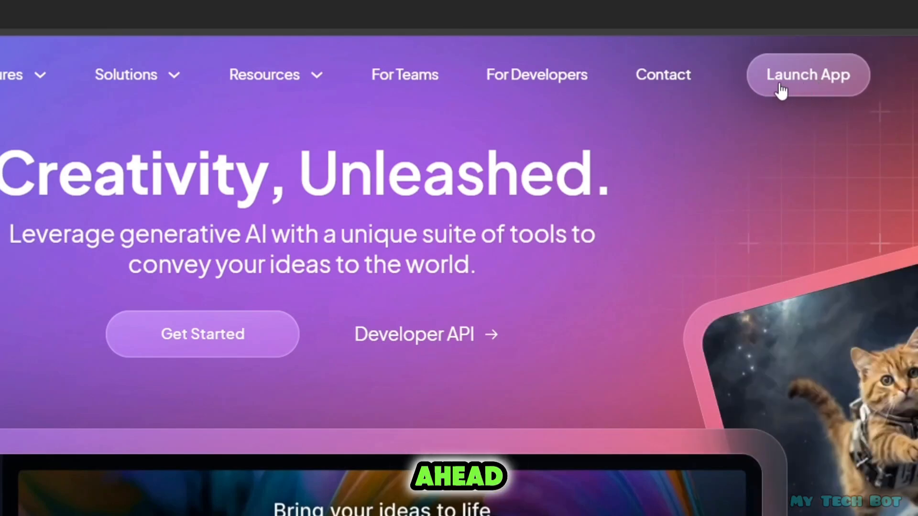
- Launch the Leonardo.Ai web app and sign in with the Google account
click(780, 88)
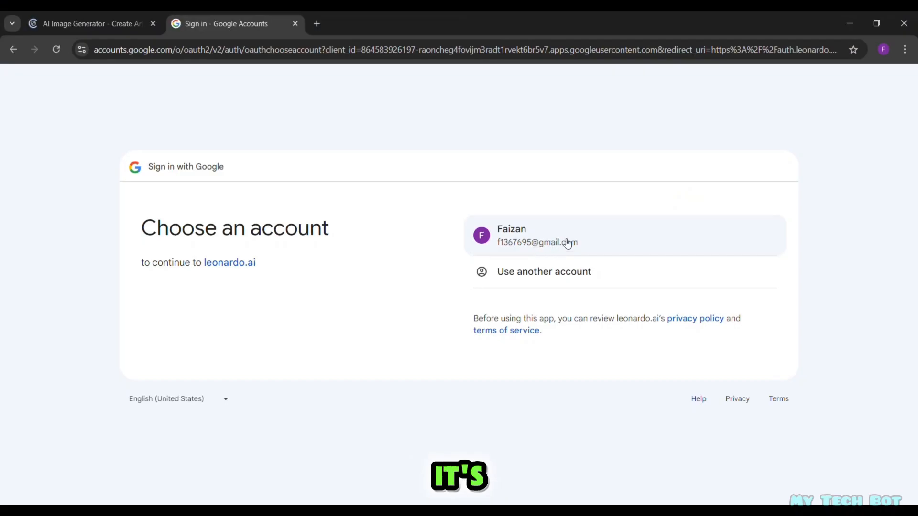
click(569, 242)
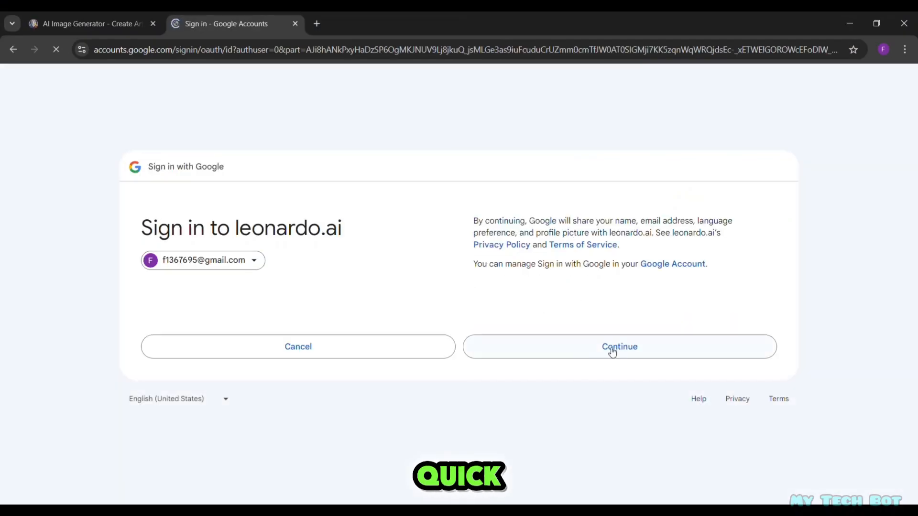
click(613, 353)
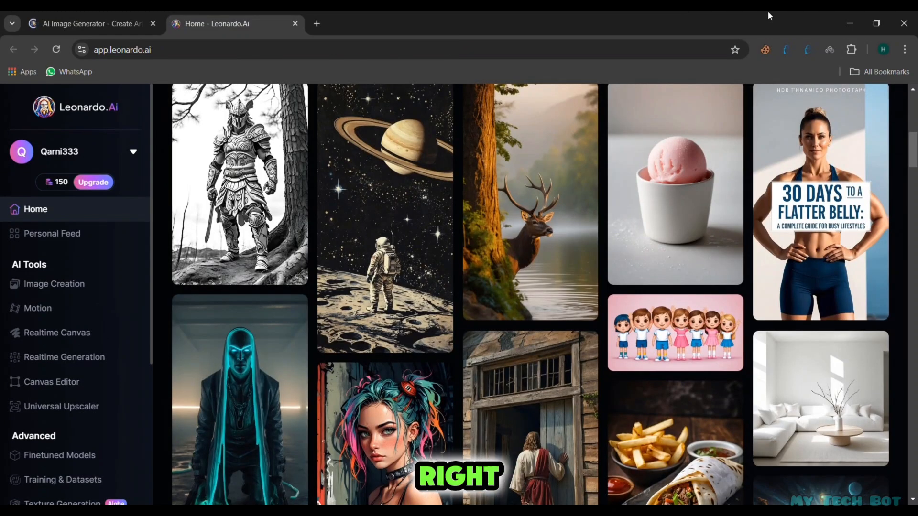
- Browse the Community Creations gallery on the home page to examine the example images and styles
key(Down)
key(Down)
key(Down)
key(Down)
key(Down)
key(Down)
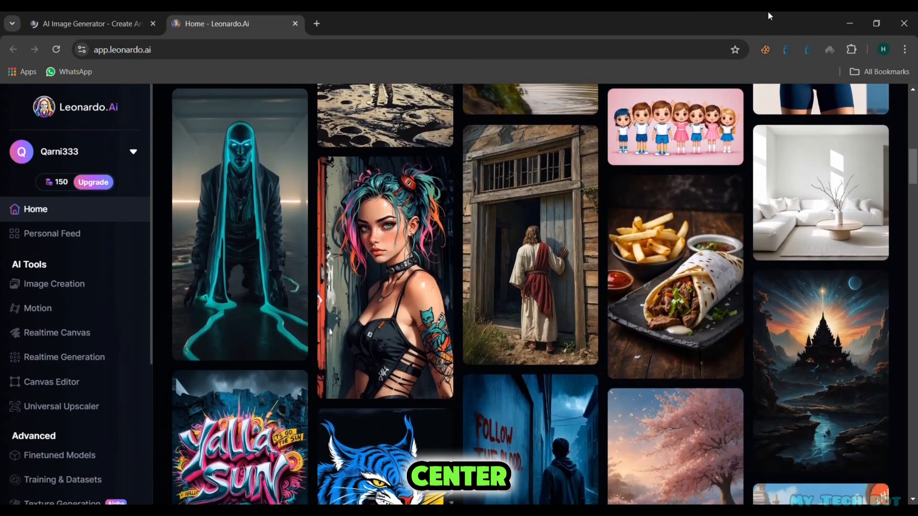
key(Down)
key(Down)
key(Down)
key(Down)
key(Down)
key(Down)
key(Down)
key(Down)
key(Down)
key(Down)
key(Down)
key(Down)
key(Down)
key(Down)
key(Down)
key(Down)
key(Down)
key(Down)
key(Down)
key(Down)
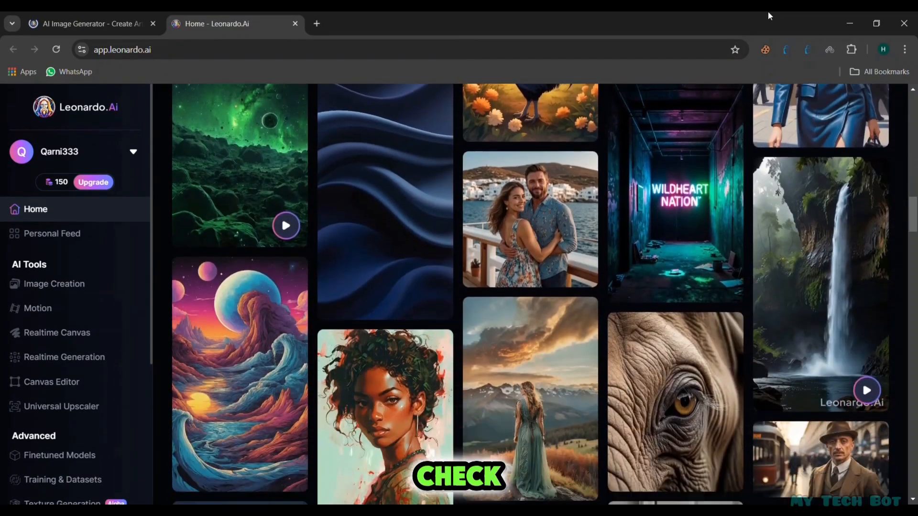
key(Down)
key(Down)
key(Down)
key(Down)
key(Down)
key(Down)
key(Down)
key(Down)
key(Down)
key(Down)
key(Down)
key(Down)
key(Down)
key(Down)
key(Down)
key(Down)
key(Down)
key(Down)
key(Down)
key(Down)
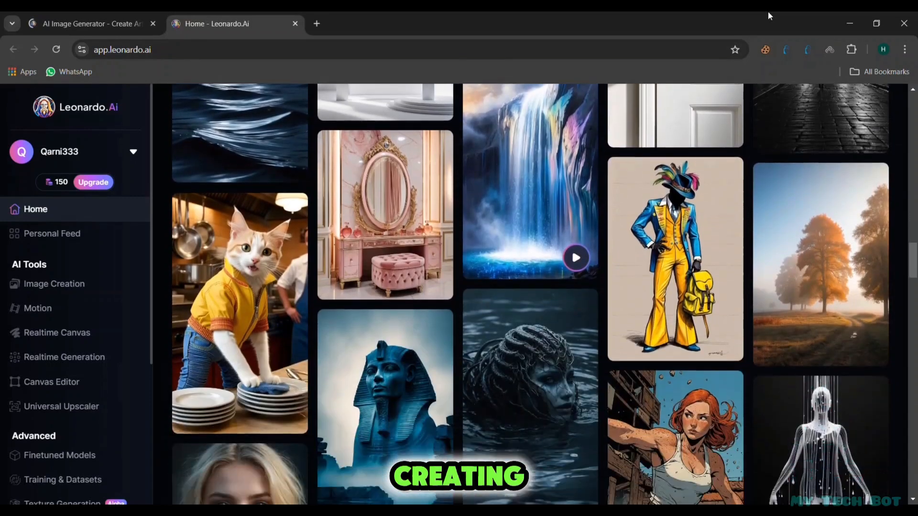
key(Down)
key(Down)
key(Down)
key(Down)
key(Down)
key(Down)
key(Down)
key(Down)
key(Down)
key(Down)
key(Down)
key(Down)
key(Down)
key(Down)
key(Down)
key(Down)
key(Down)
key(Down)
key(Down)
key(Down)
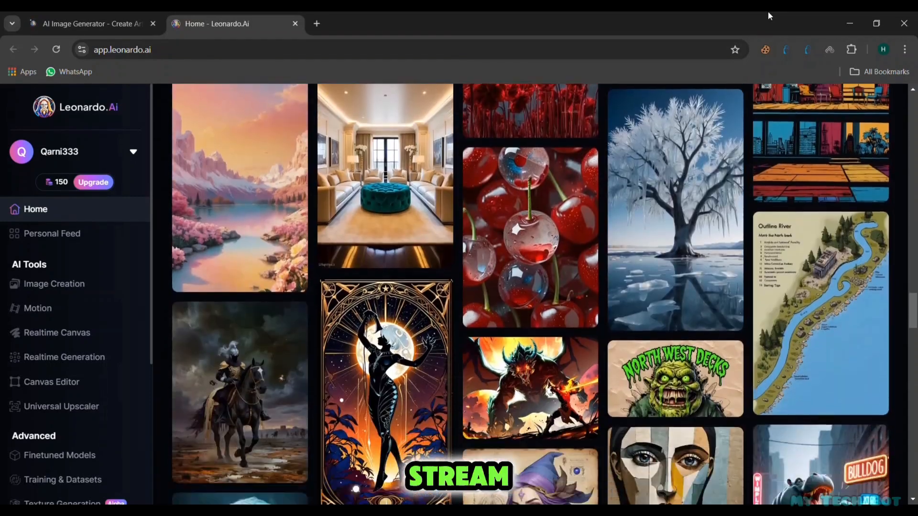
key(Down)
key(Down)
key(Down)
key(Down)
key(Down)
key(Down)
key(Down)
key(Down)
key(Down)
key(Down)
key(Down)
key(Down)
key(Down)
key(Down)
key(Down)
key(Down)
key(Down)
key(Down)
key(Down)
key(Down)
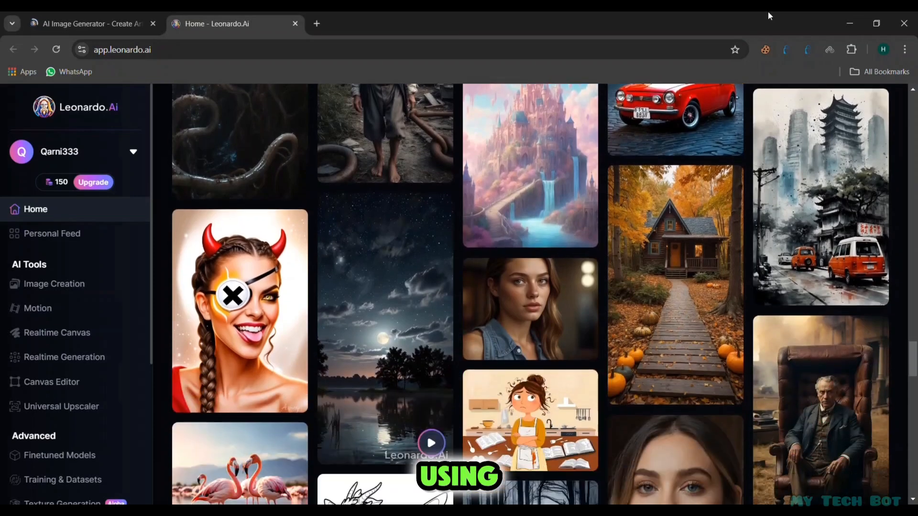
key(Down)
key(Down)
key(Down)
key(Down)
key(Down)
key(Down)
key(Down)
key(Down)
key(Down)
key(Down)
key(Down)
key(Down)
key(Down)
key(Down)
key(Down)
key(Down)
key(Down)
key(Down)
key(Down)
key(Down)
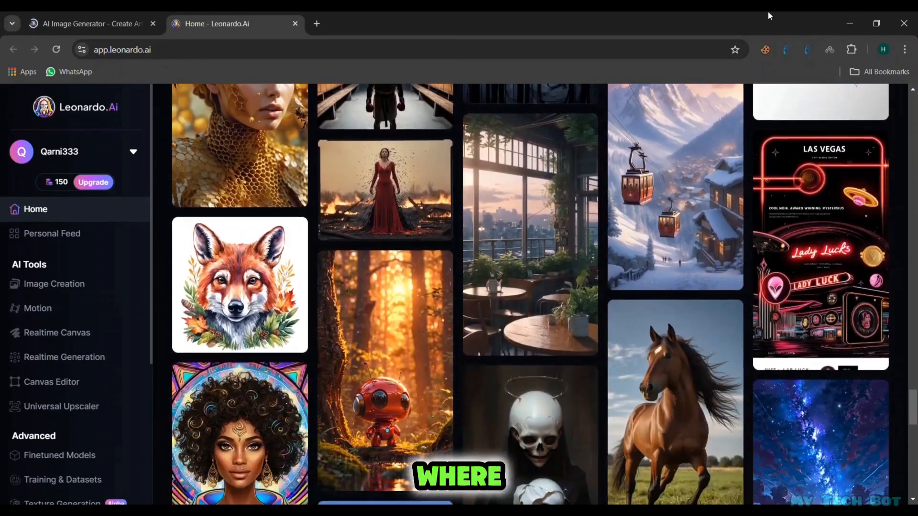
key(Down)
key(Down)
key(Down)
key(Down)
key(Down)
key(Down)
key(Down)
key(Down)
key(Down)
key(Down)
key(Down)
key(Down)
key(Down)
key(Down)
key(Down)
key(Down)
key(Down)
key(Down)
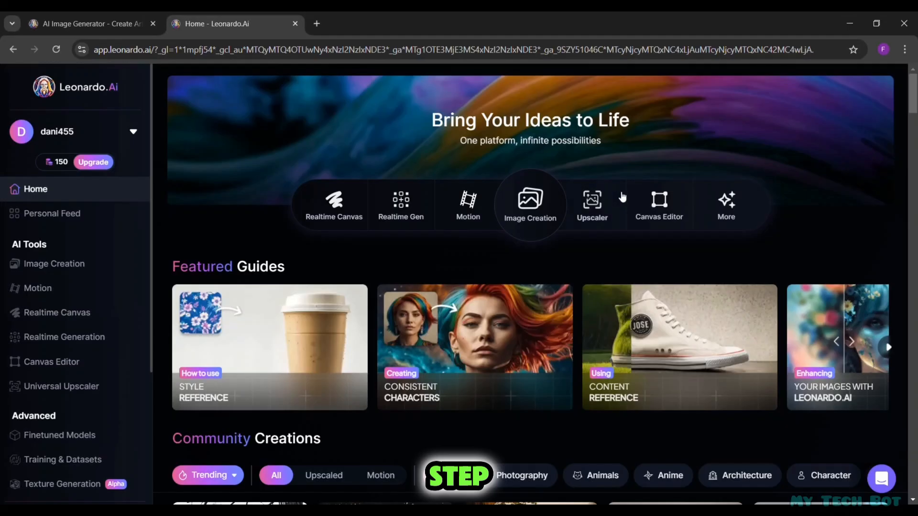
- Open the Image Creation tool and review the full set of platform presets, keeping Leonardo Phoenix
click(539, 207)
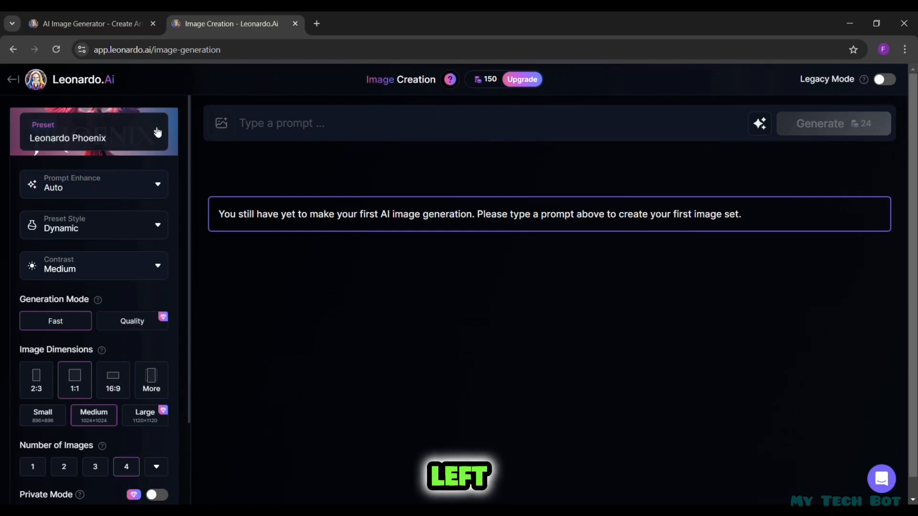
click(160, 137)
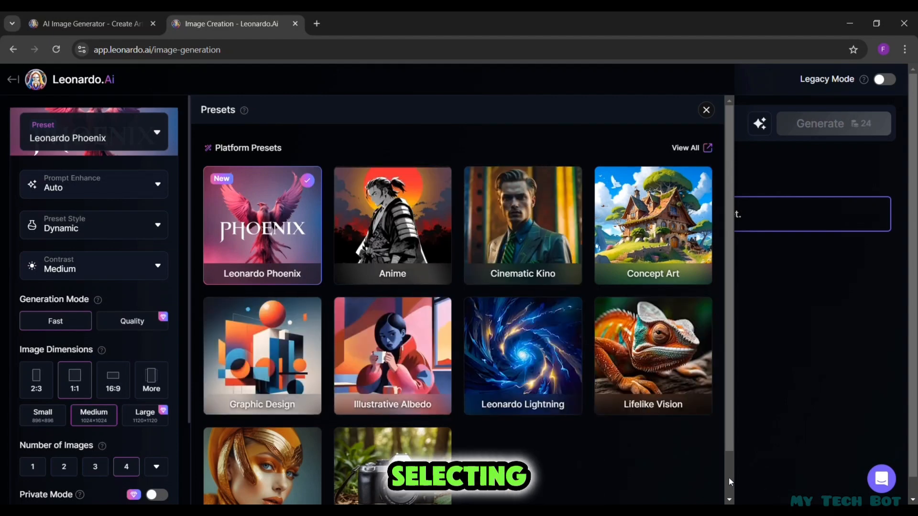
scroll(730, 482, down, 2)
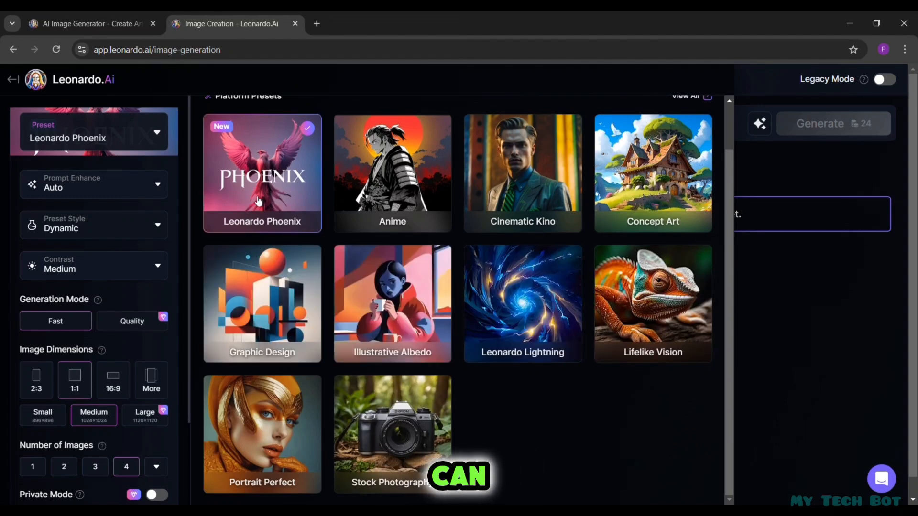
click(707, 96)
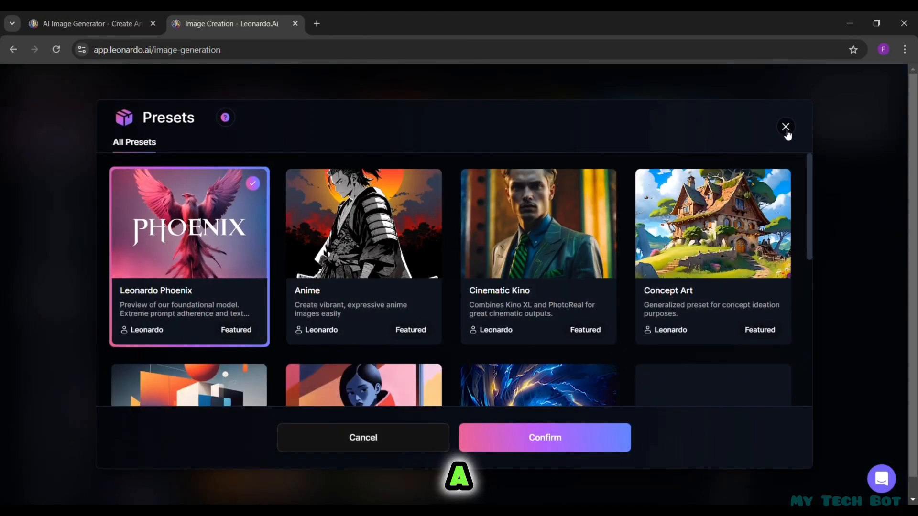
click(785, 128)
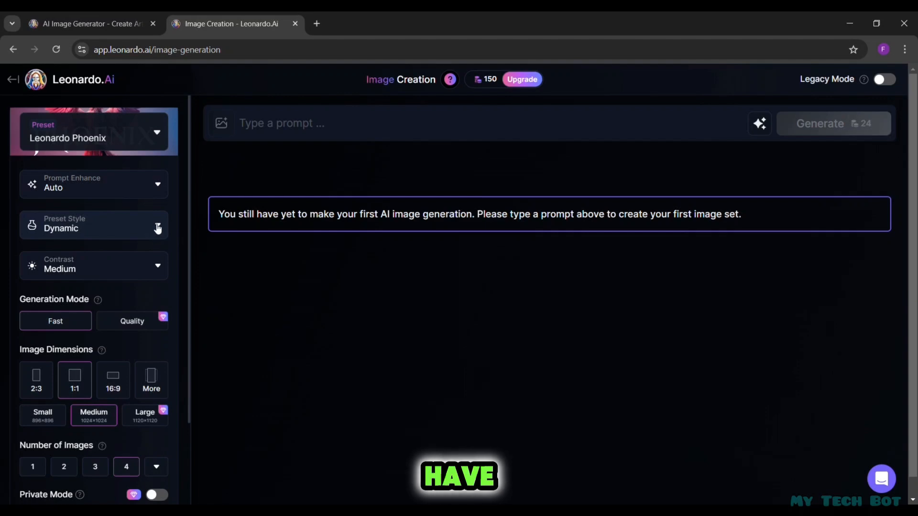
- Generate images from the prompt "a cute blond haired girl with bright blue eyes" using the 3D Render preset style and 16:9 dimensions
click(158, 228)
click(76, 251)
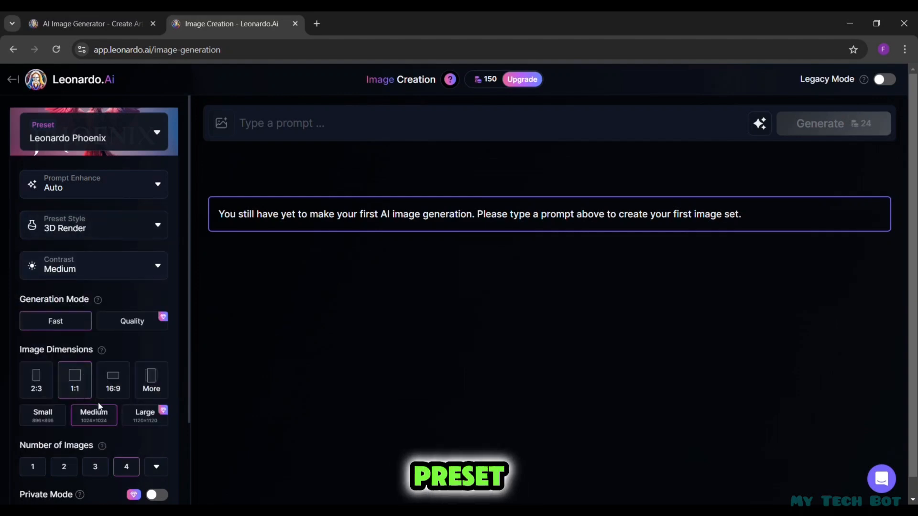
click(114, 383)
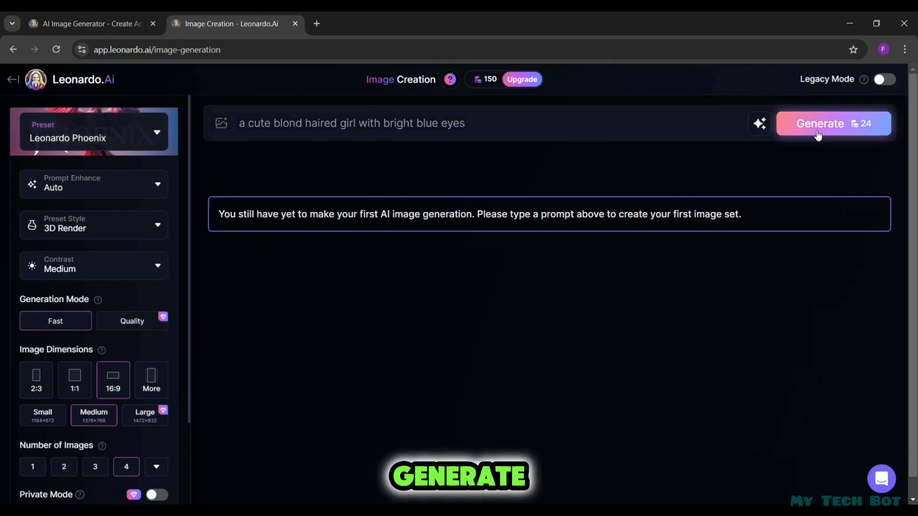
click(818, 135)
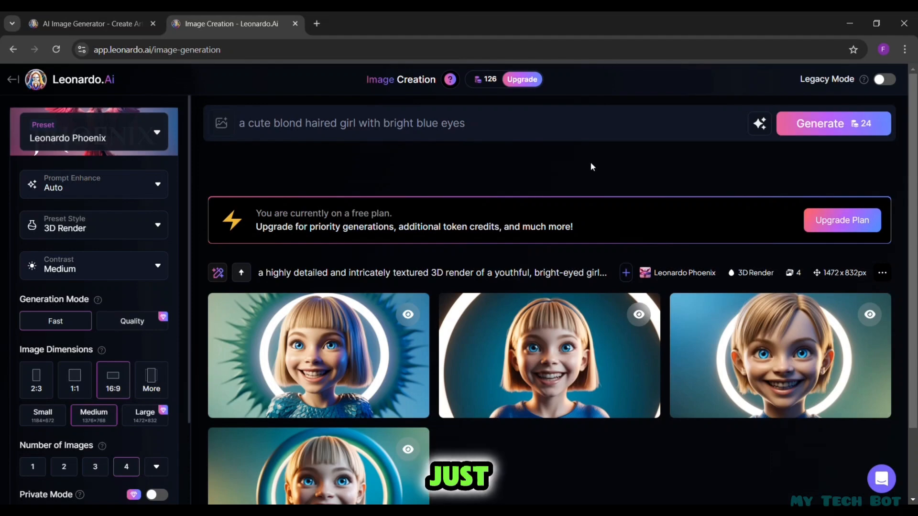
- View the generated girl images one after another at enlarged size, and return to the generation results
scroll(320, 421, down, 2)
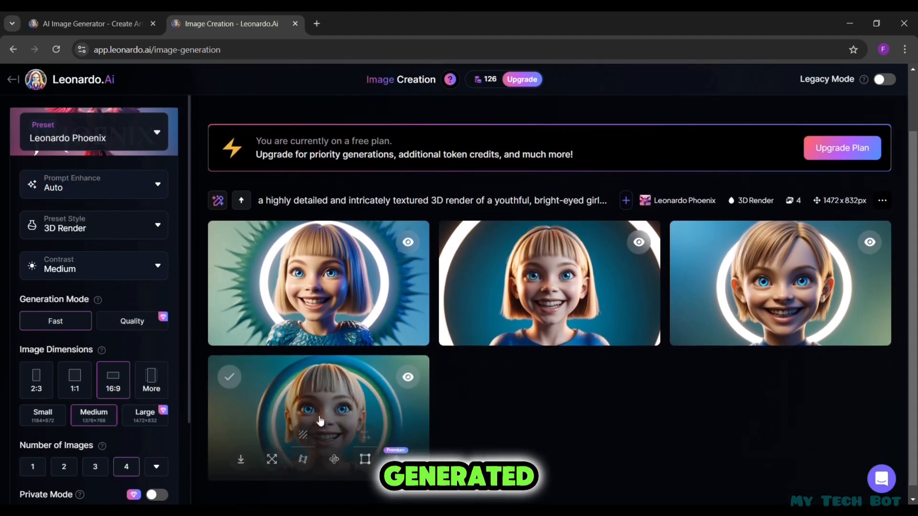
click(321, 421)
click(790, 294)
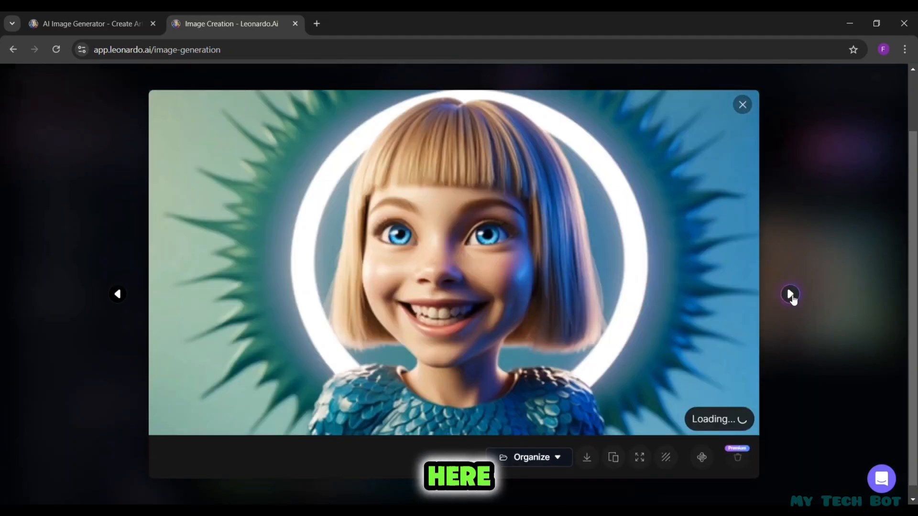
click(790, 294)
click(790, 294)
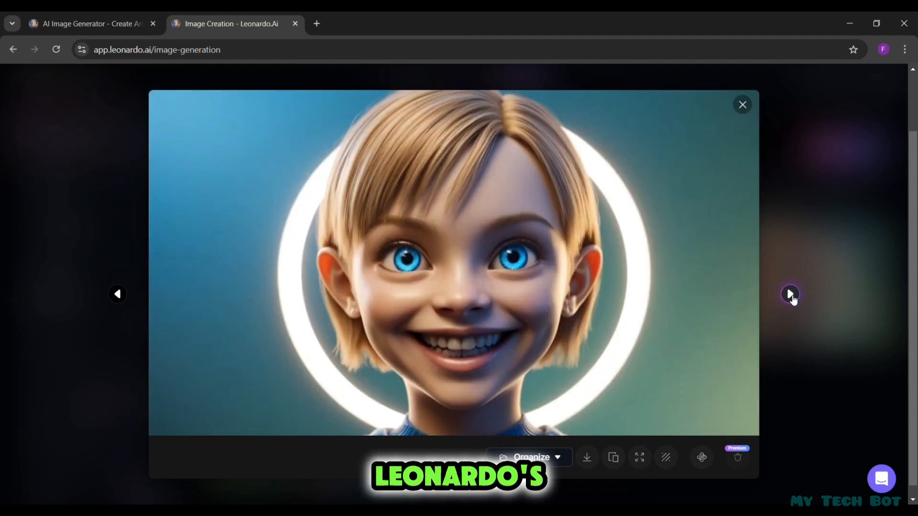
click(790, 294)
click(752, 111)
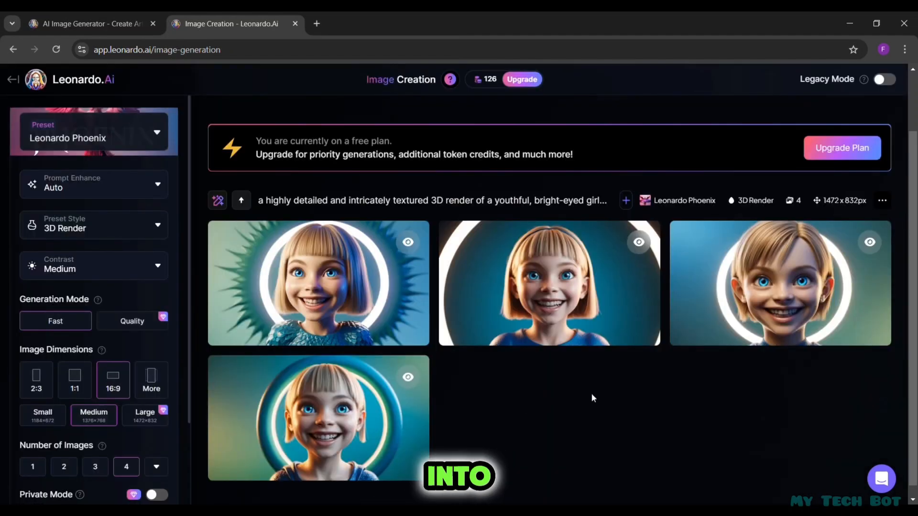
click(882, 200)
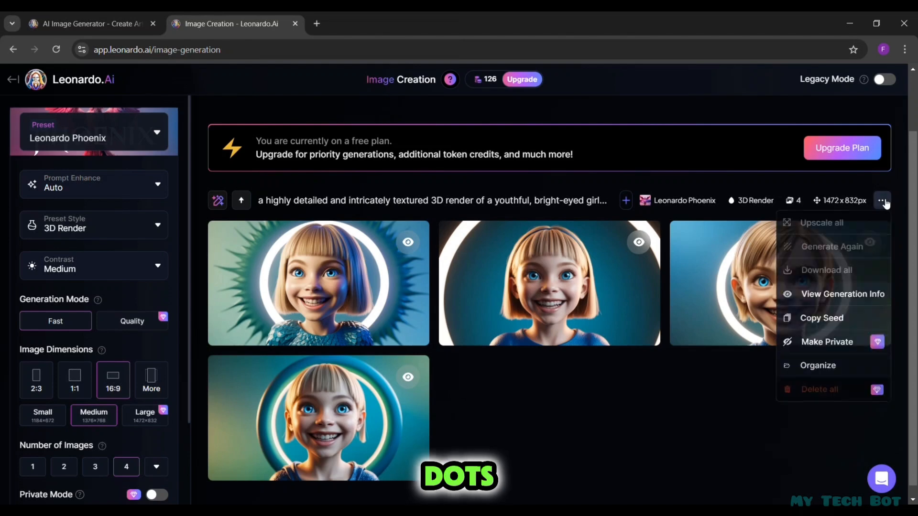
click(826, 324)
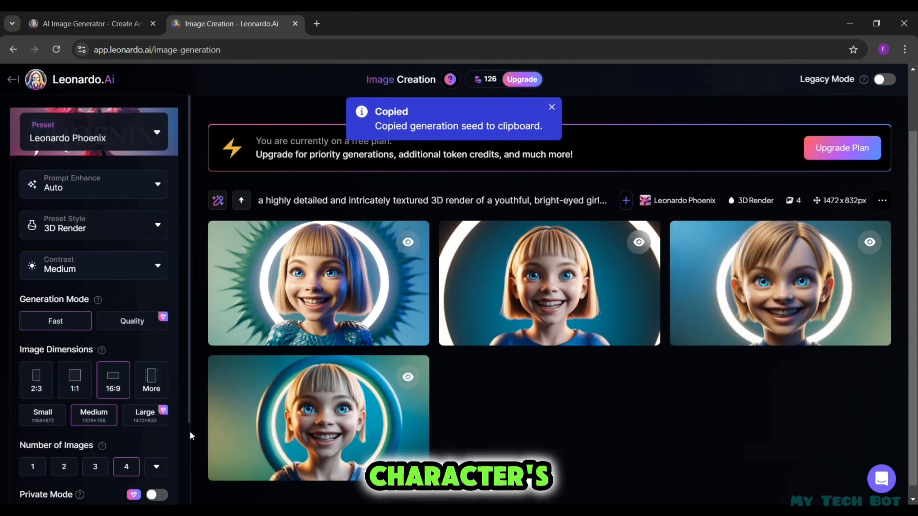
scroll(191, 431, down, 2)
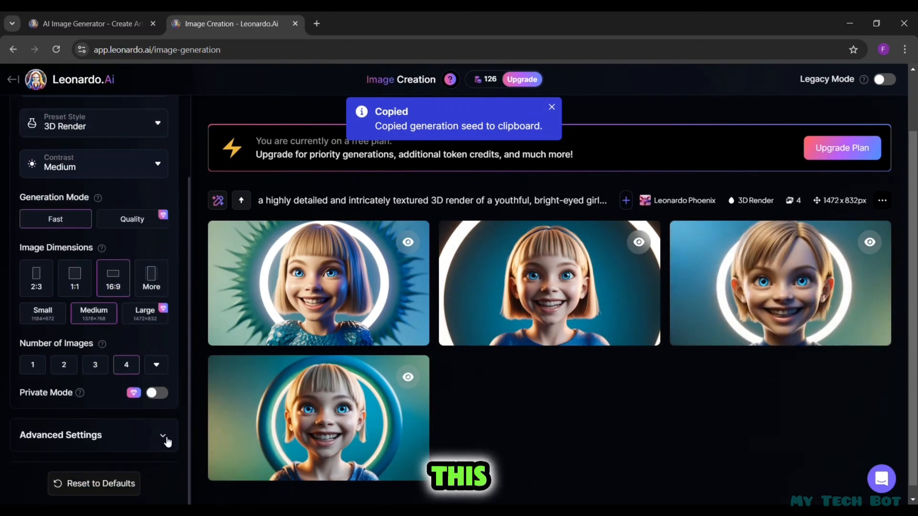
click(166, 439)
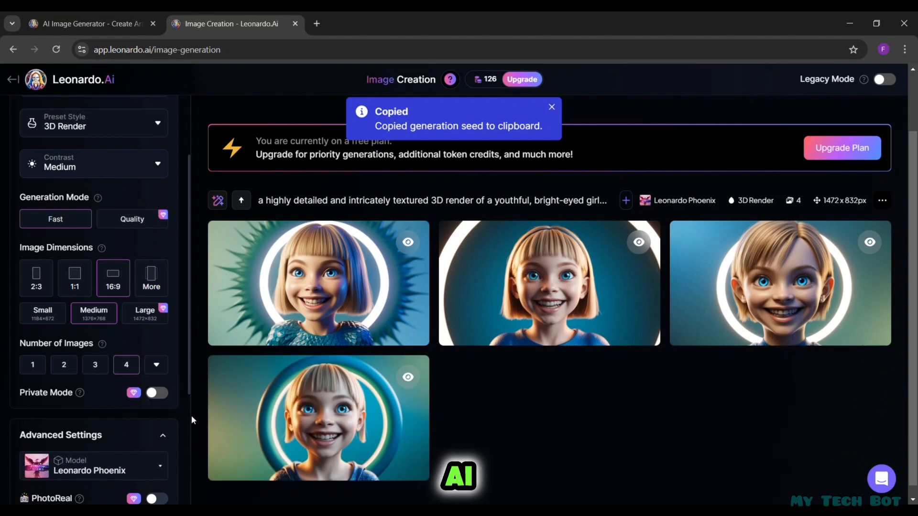
scroll(188, 414, down, 4)
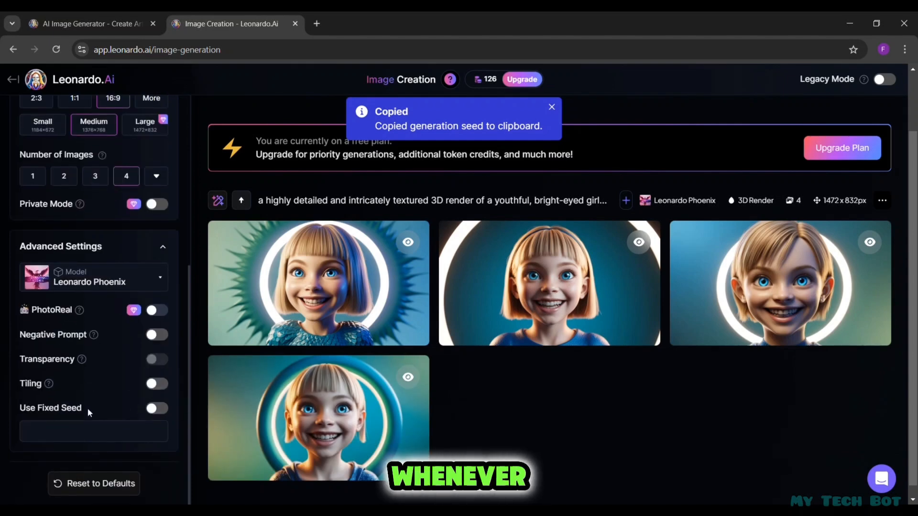
click(161, 411)
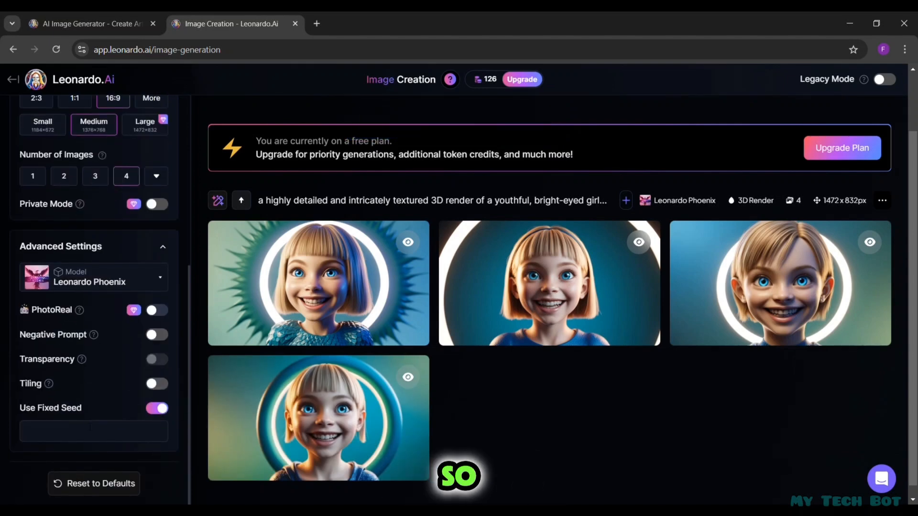
click(66, 439)
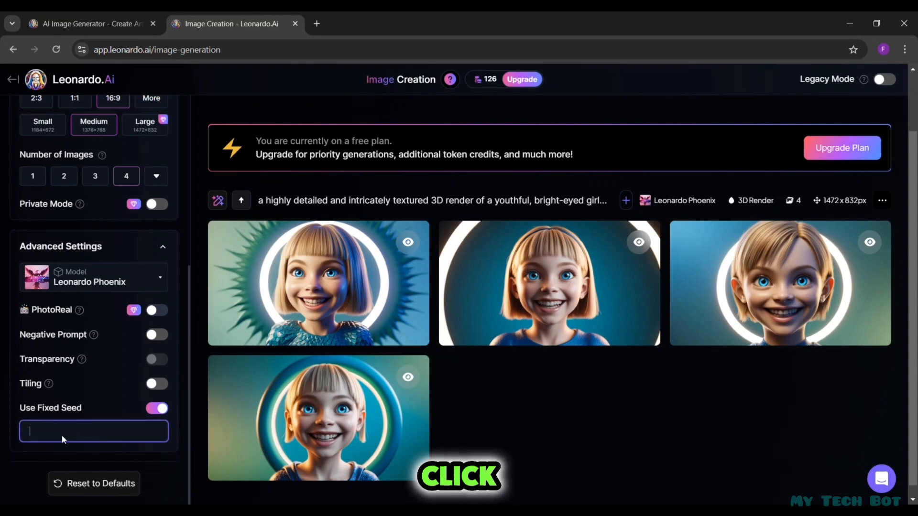
key(ctrl+v)
click(166, 458)
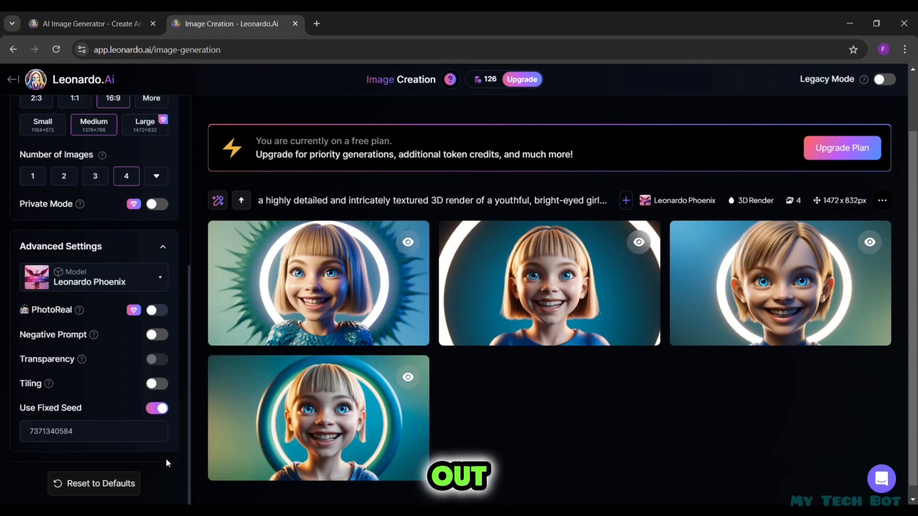
- Extend the prompt with ", wearing a light pink dress" and generate new images of the girl using the fixed seed
scroll(903, 89, up, 2)
click(469, 126)
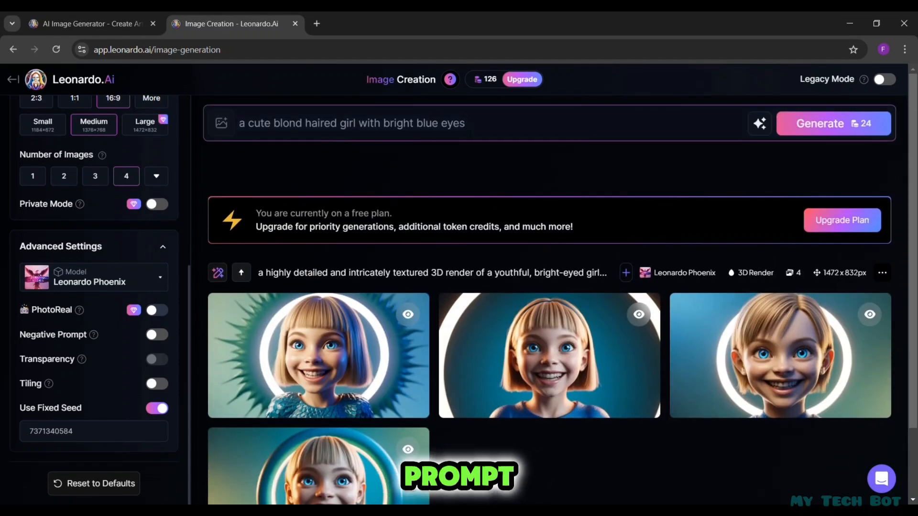
text(wearing)
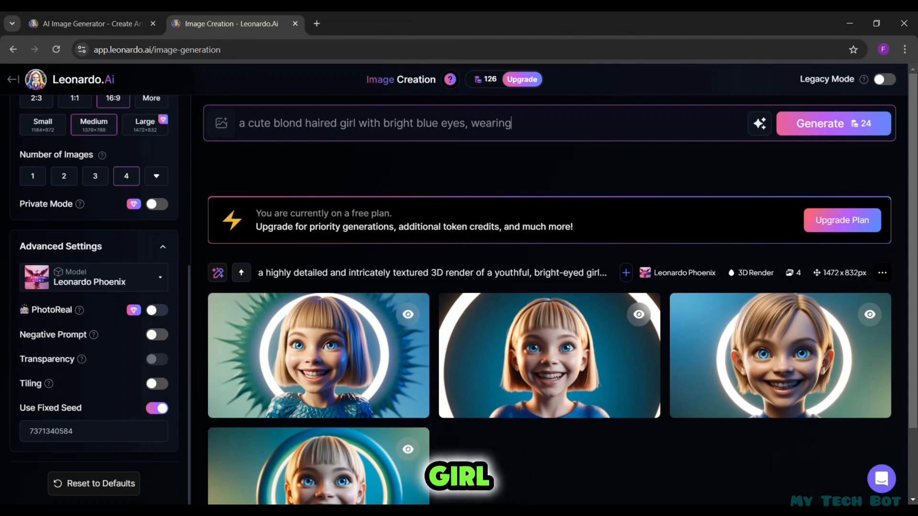
text( a light pink dress)
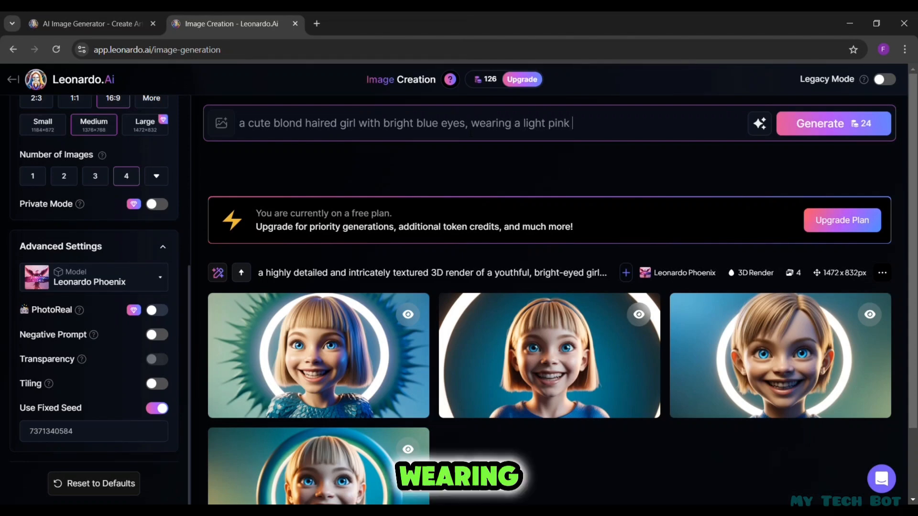
click(860, 126)
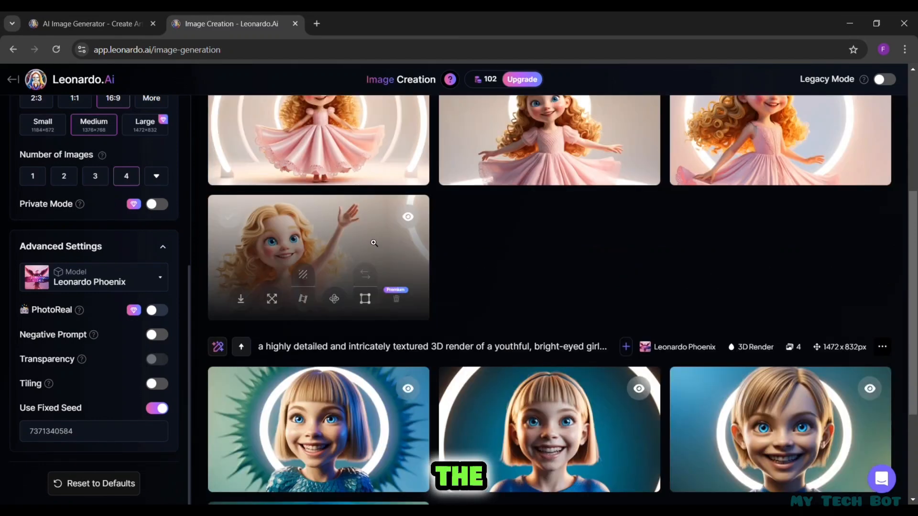
- View the generated pink dress images one after another at enlarged size, and return to the generation results
click(308, 248)
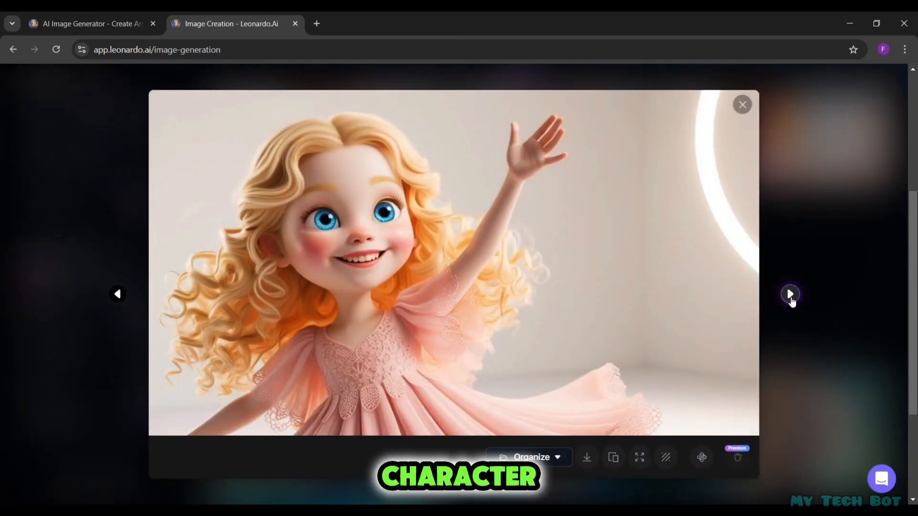
click(790, 295)
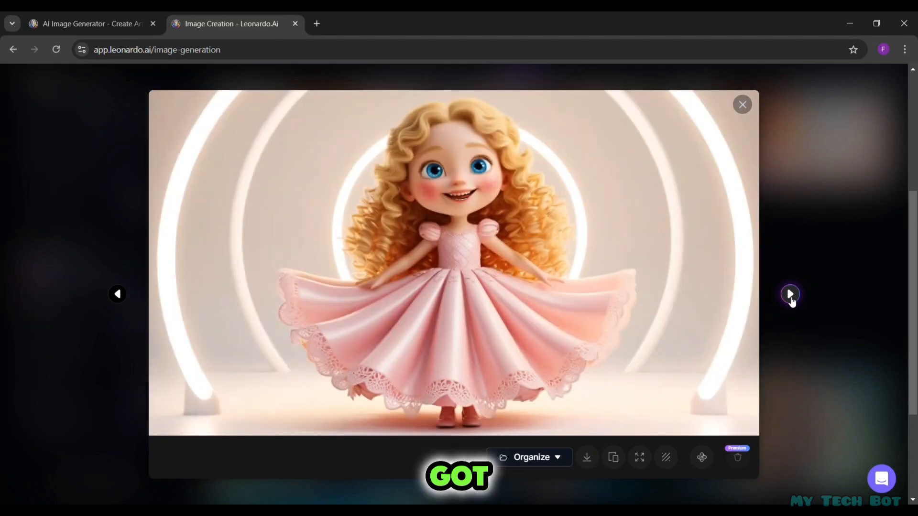
click(790, 295)
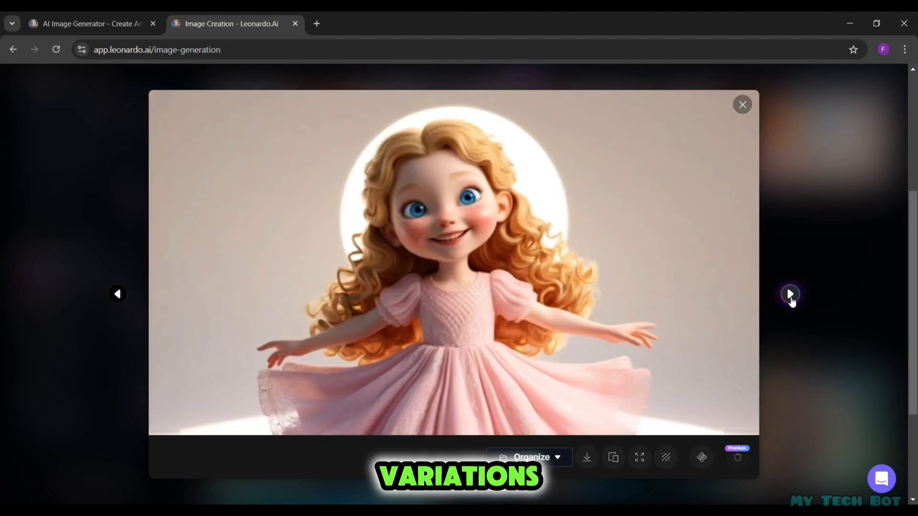
click(791, 295)
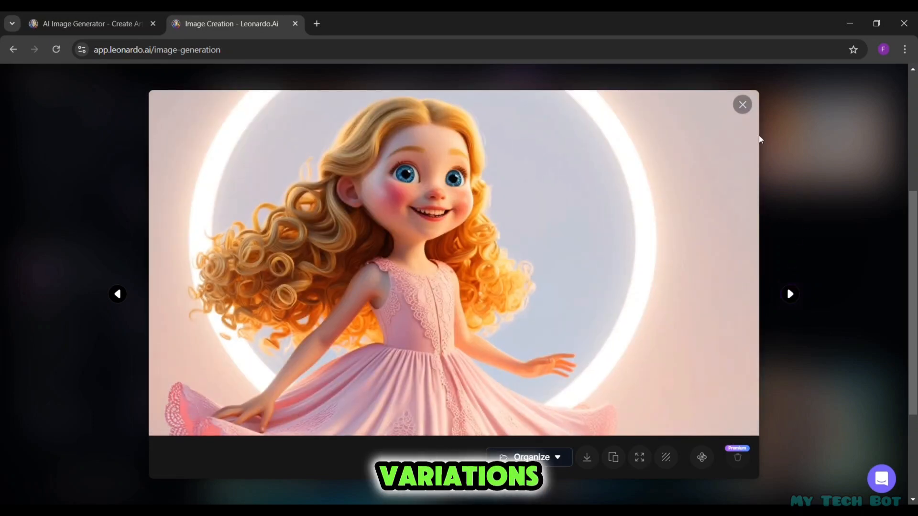
click(748, 105)
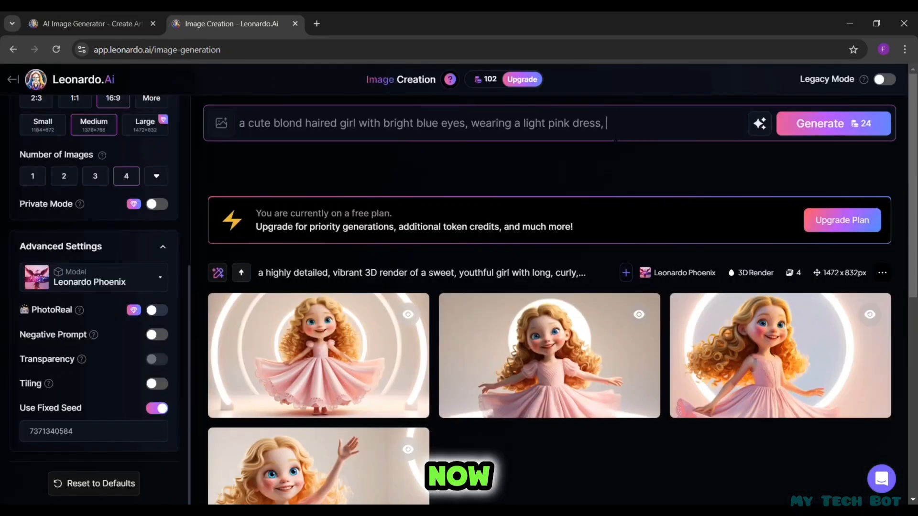
- Extend the prompt with ", standing in a colorful garden filled with flowers" and generate new images of the girl
click(615, 134)
text(stan)
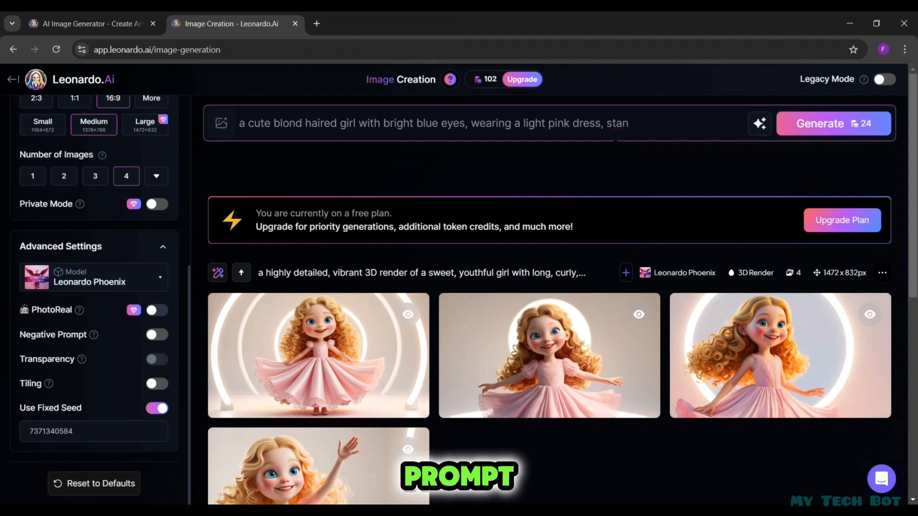
text(s)
text(ding)
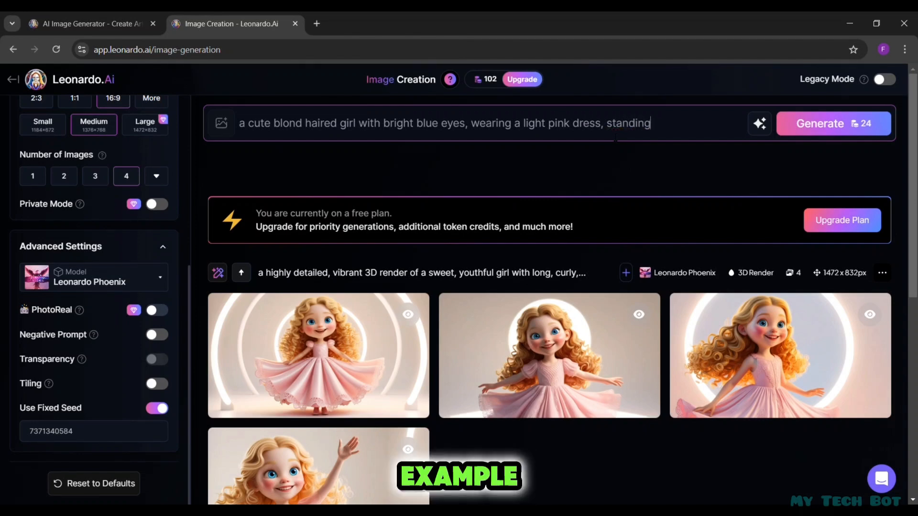
text( in a)
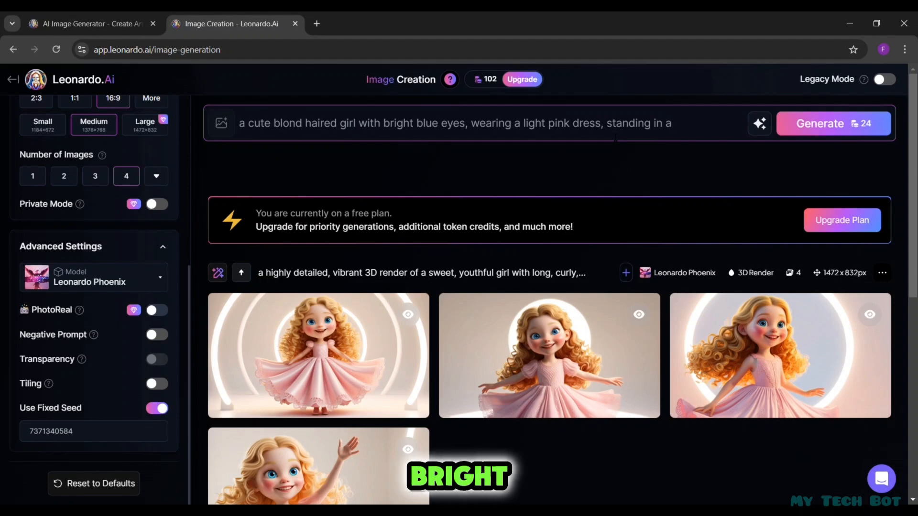
text( color)
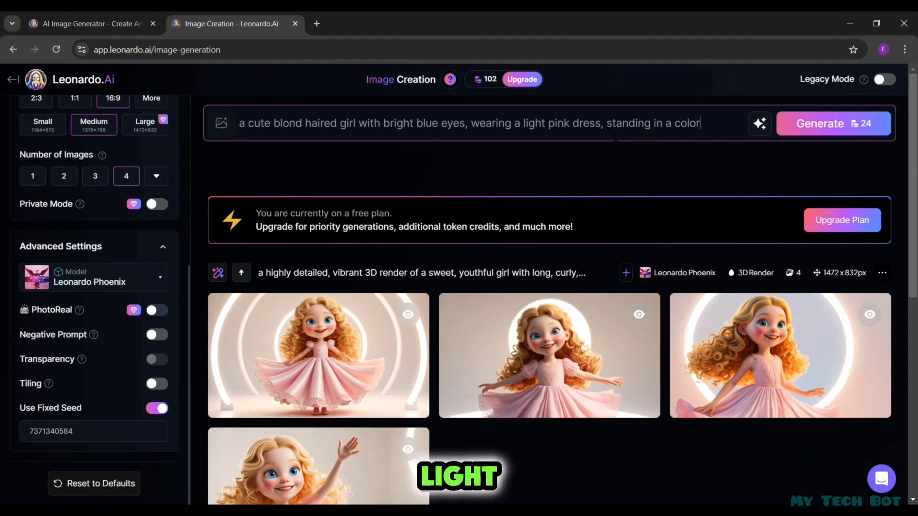
text(ful garden)
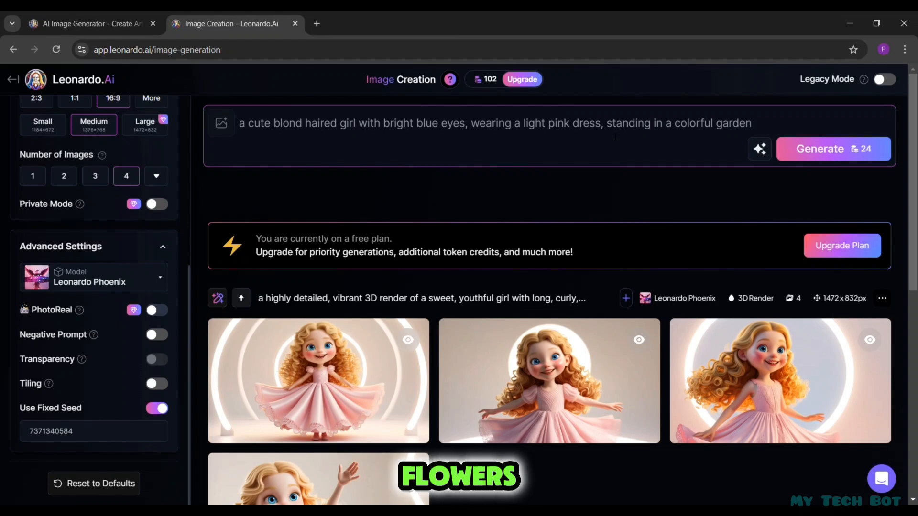
text( filled)
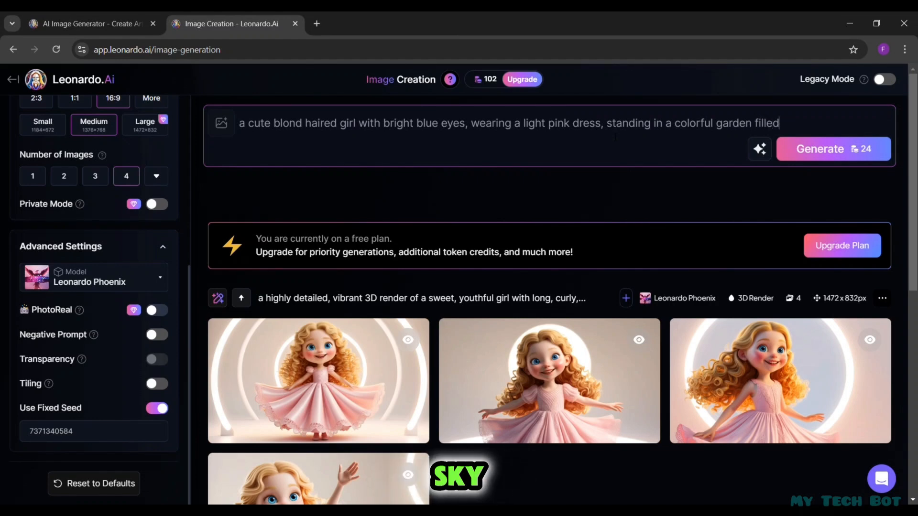
text( with)
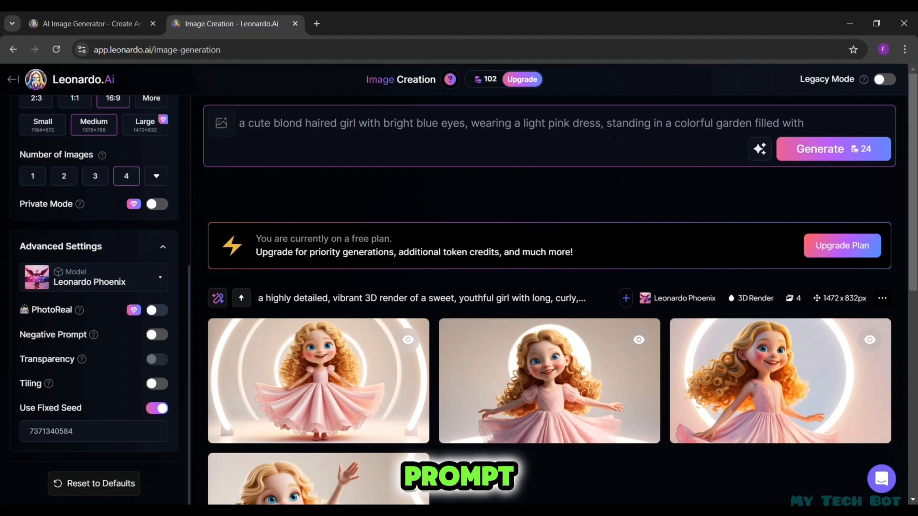
text( flowers)
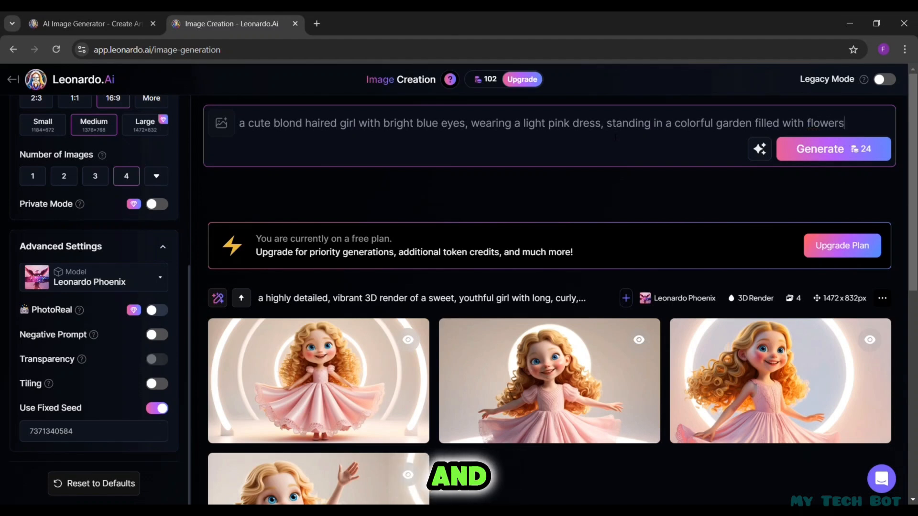
click(821, 154)
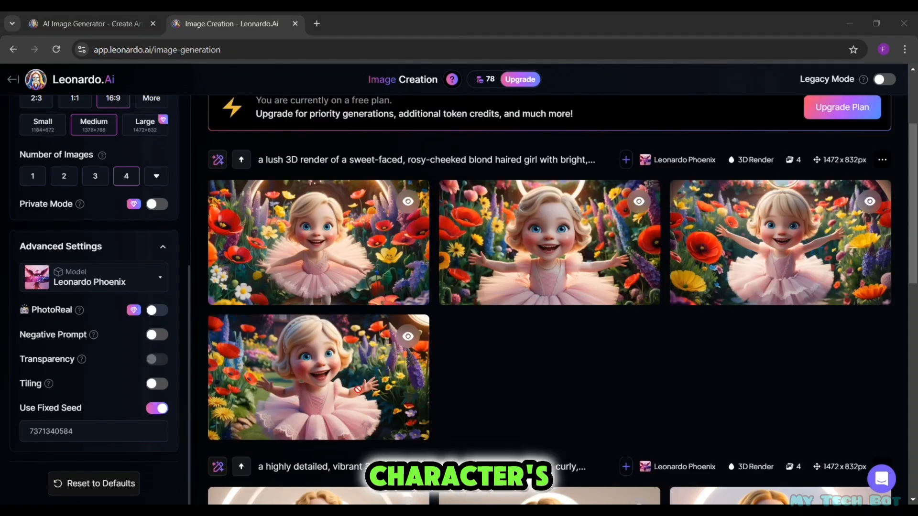
- View the generated garden images at enlarged size and go through them again to compare the girl's features
click(344, 373)
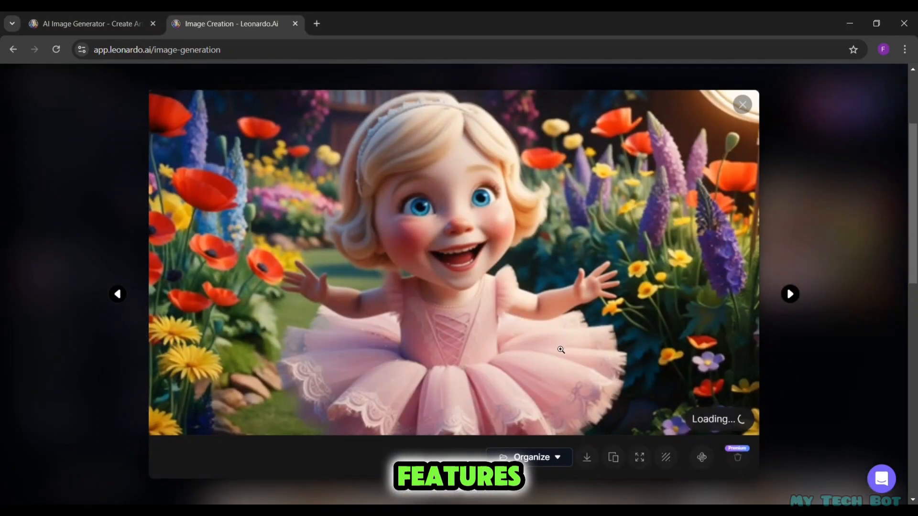
click(790, 295)
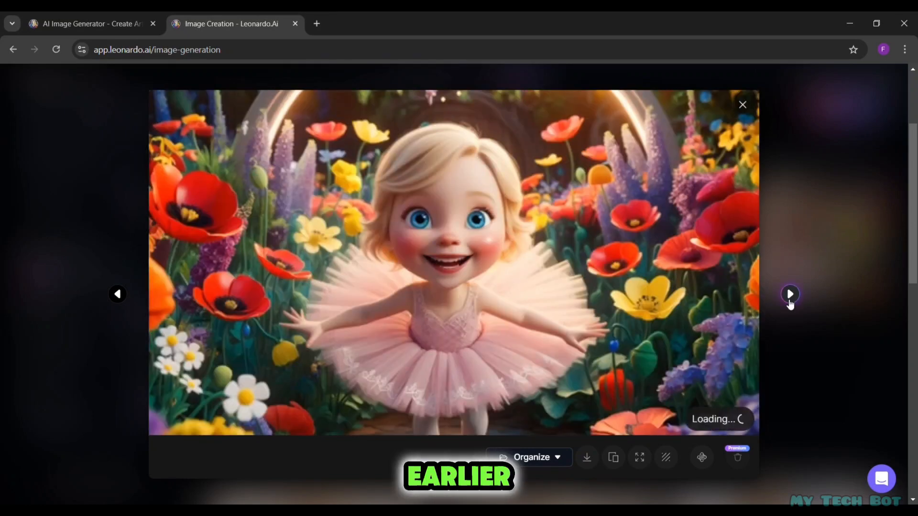
click(790, 294)
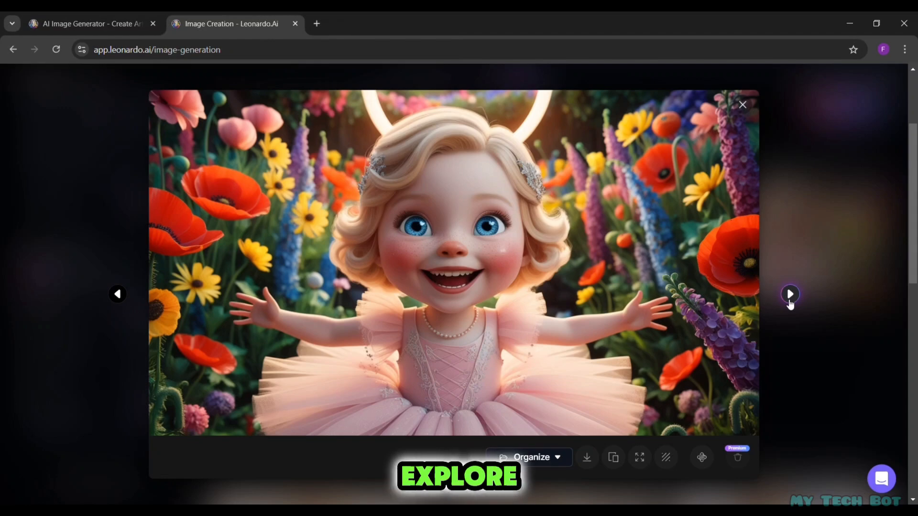
click(790, 295)
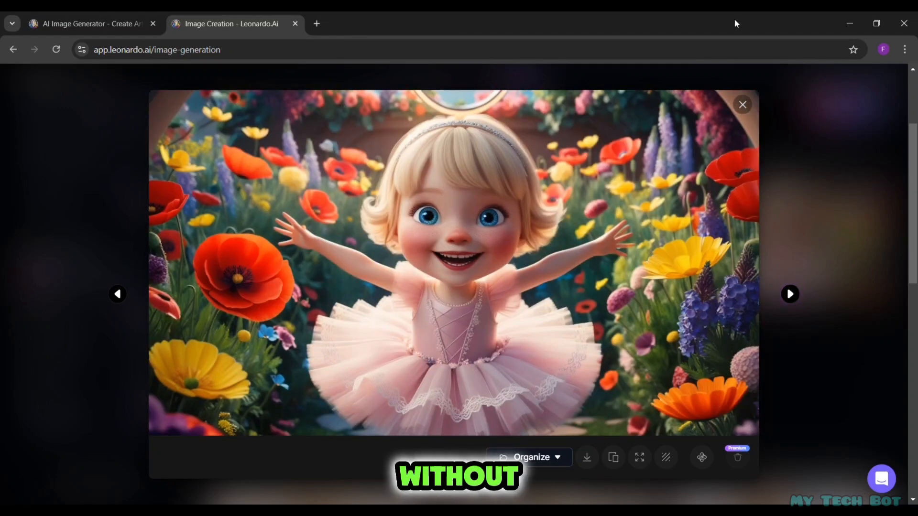
click(744, 104)
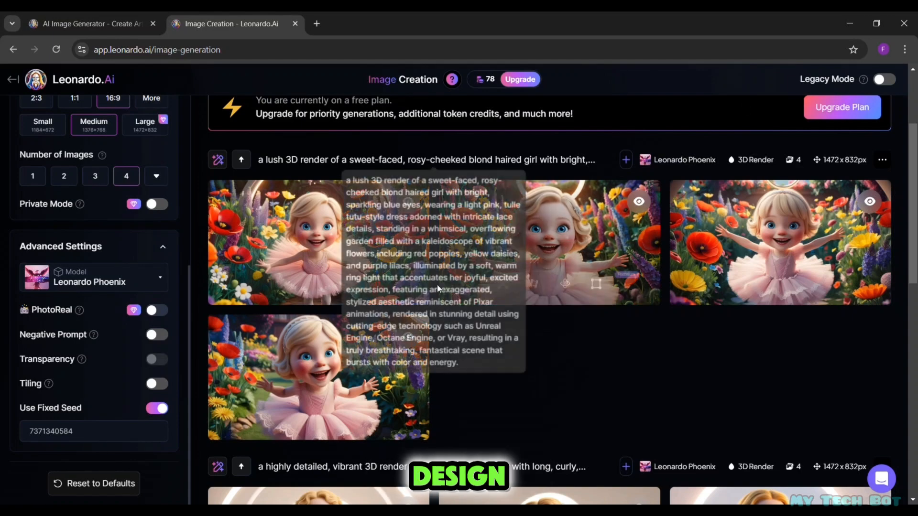
click(327, 362)
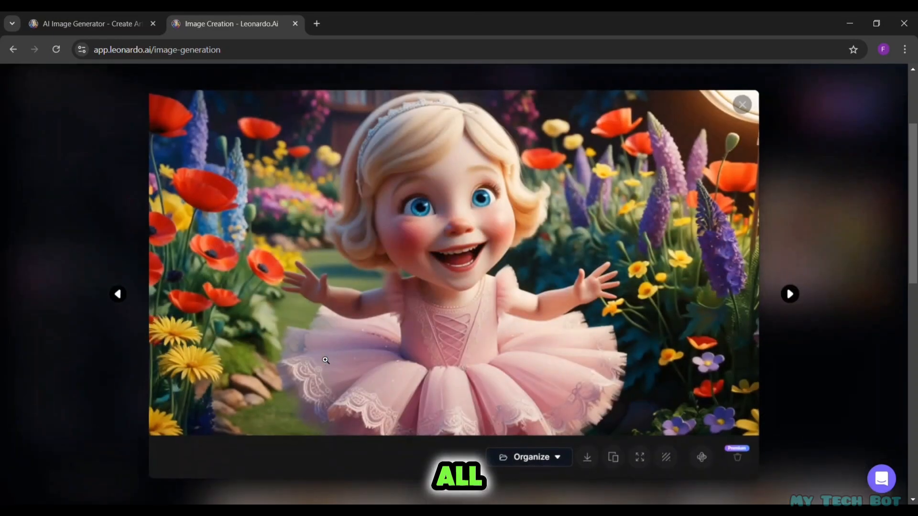
click(791, 295)
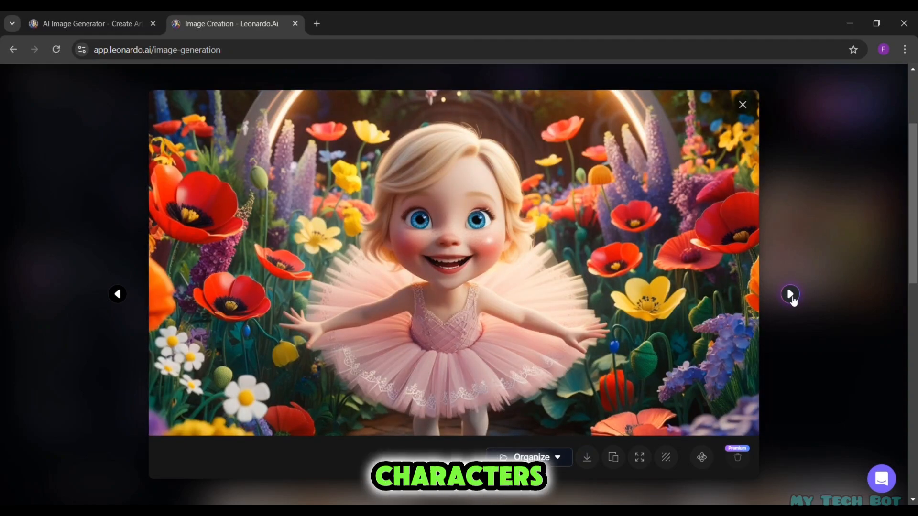